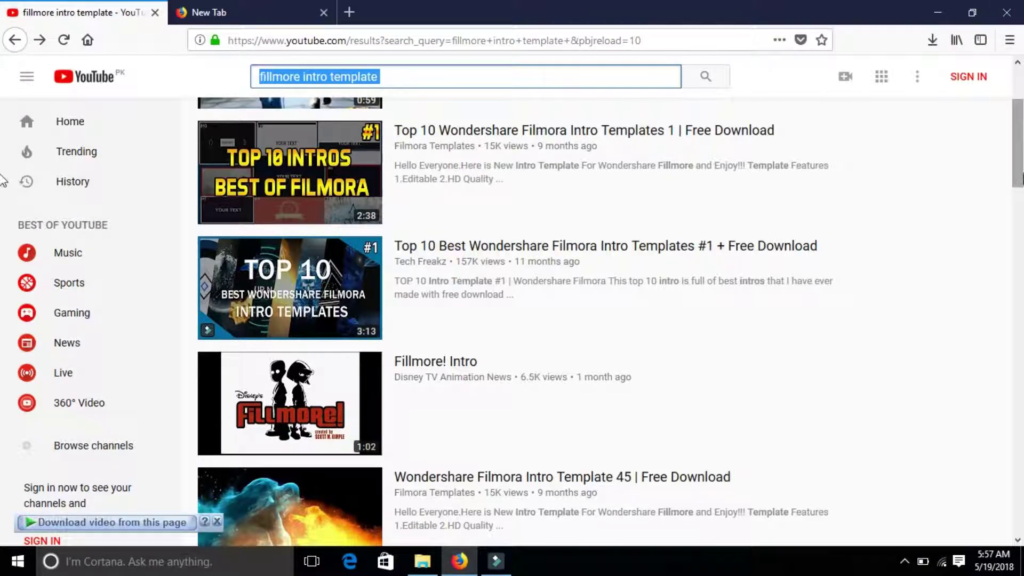
- Open the video "Wondershare Filmora Intro Template 18 | Free Download" from the search results
left_click_drag(1018, 160, 1015, 257)
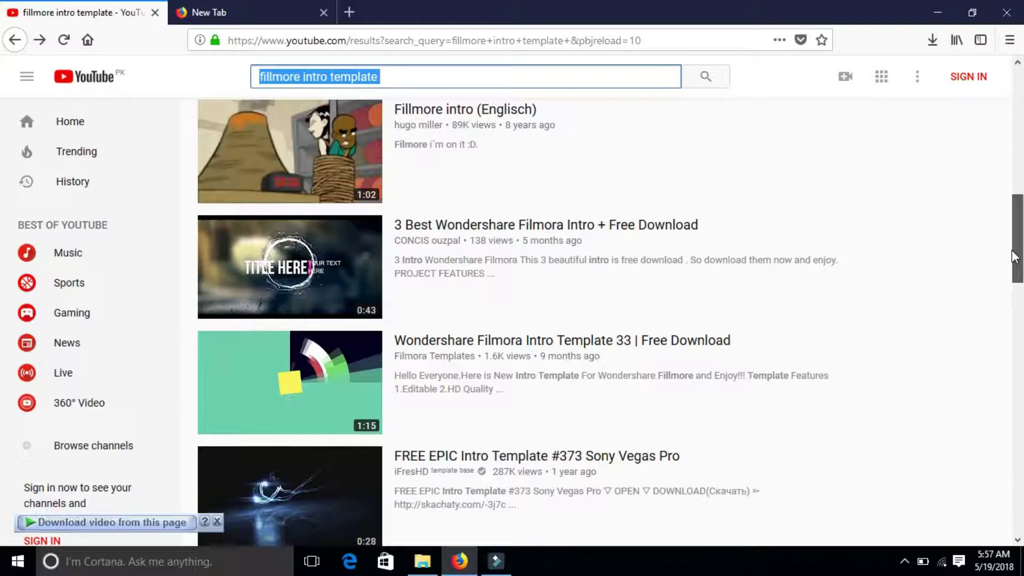
left_click_drag(1014, 257, 987, 393)
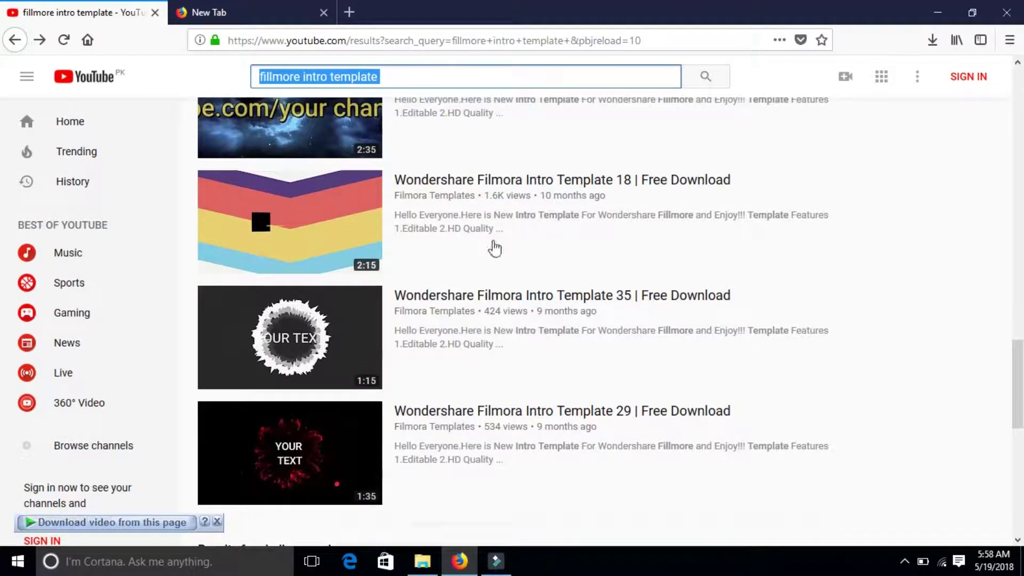
left_click(527, 184)
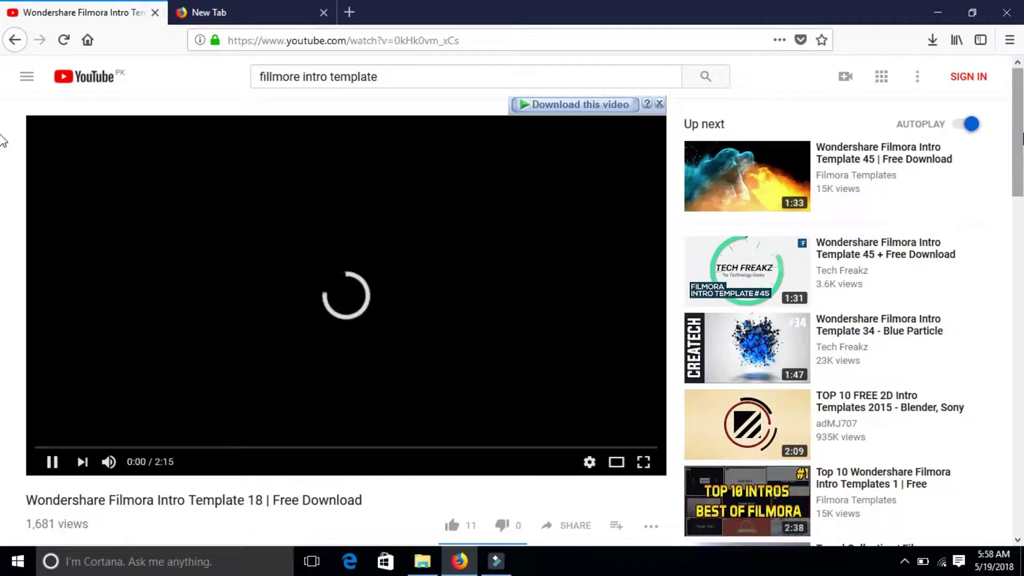
- Pause the video and expand its full description to locate the intro template's download link
scroll(2, 148, "down", 1)
scroll(2, 148, "down", 1)
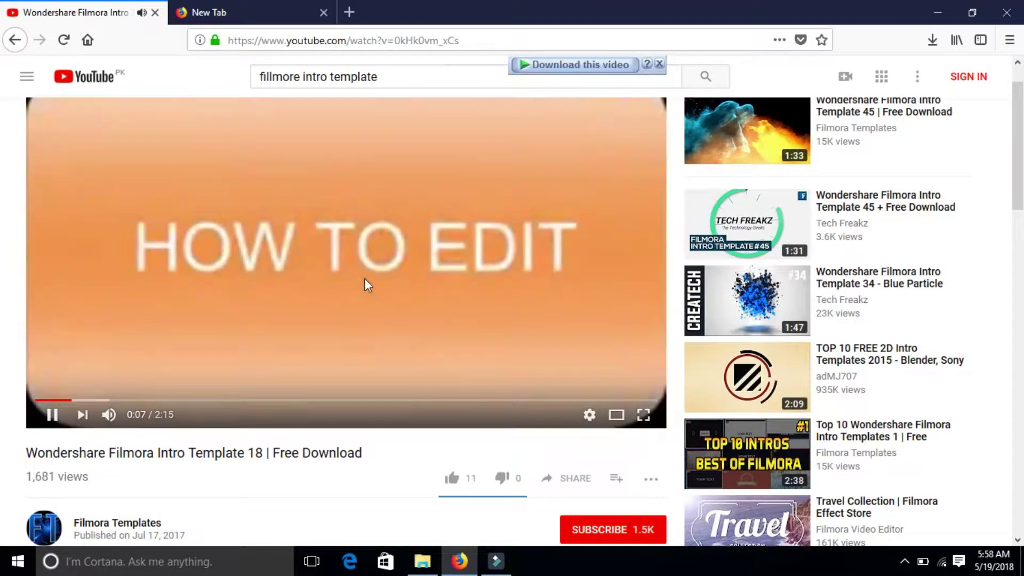
left_click(364, 279)
scroll(3, 155, "down", 4)
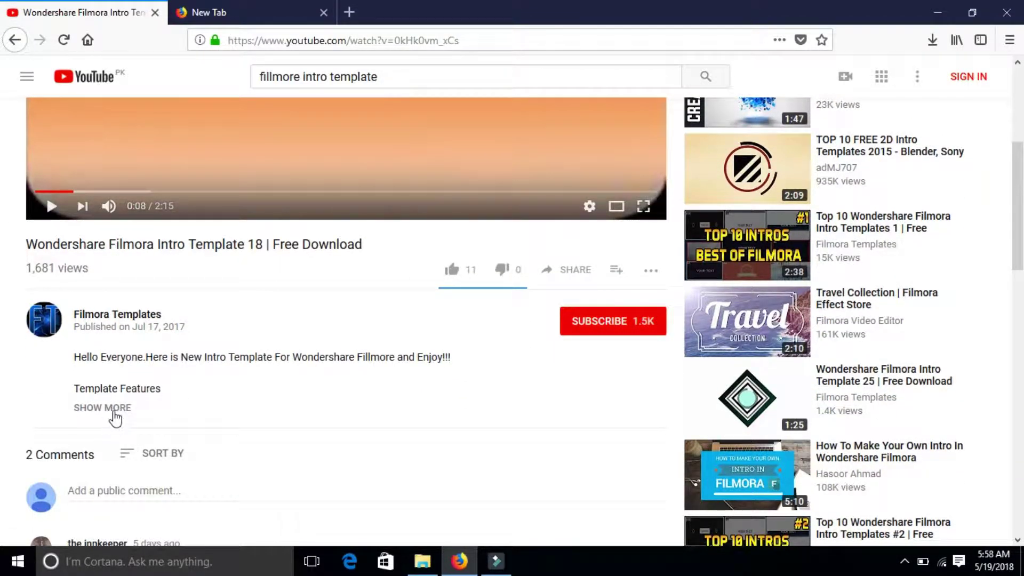
left_click(114, 408)
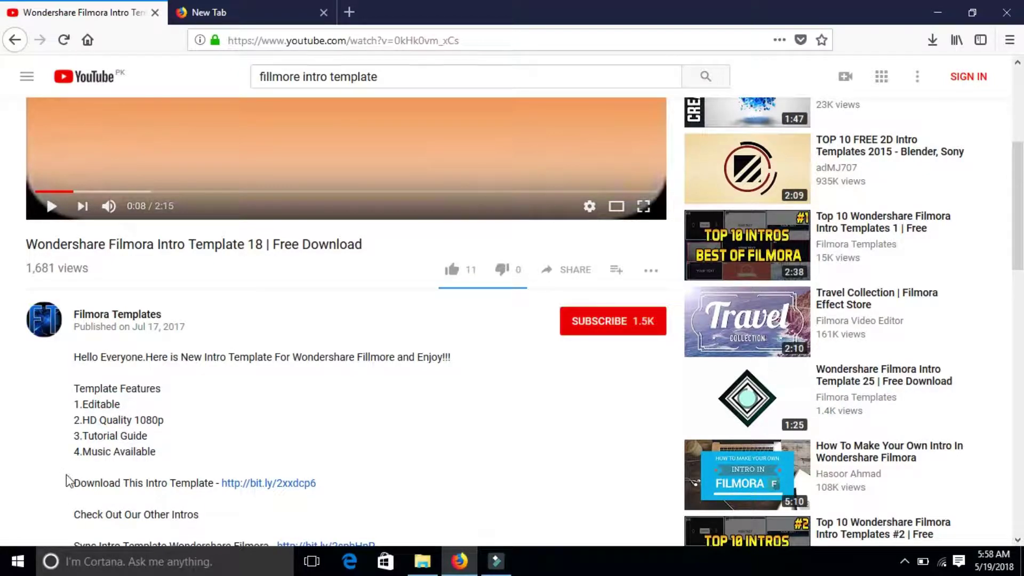
left_click_drag(75, 479, 316, 486)
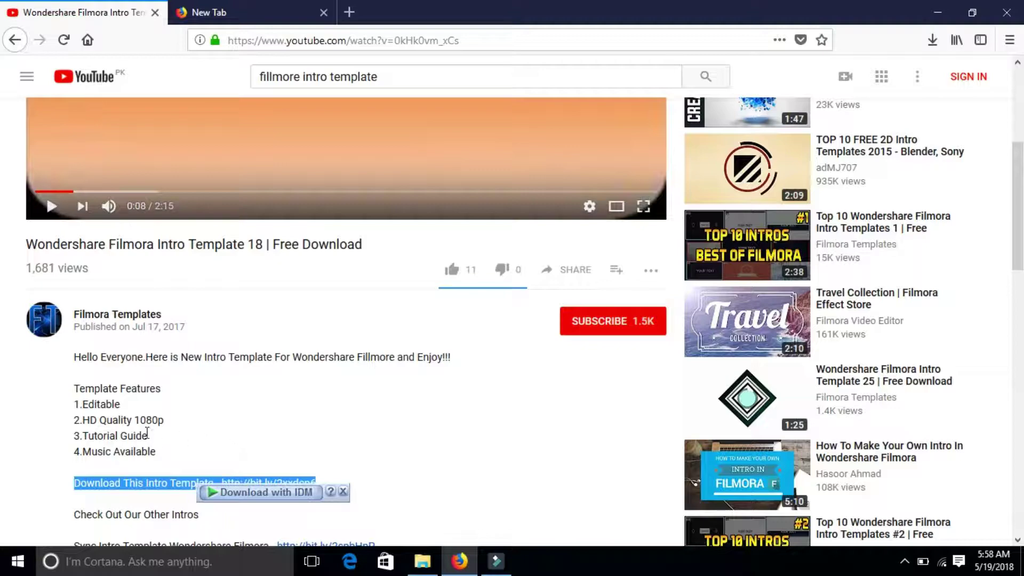
left_click(226, 450)
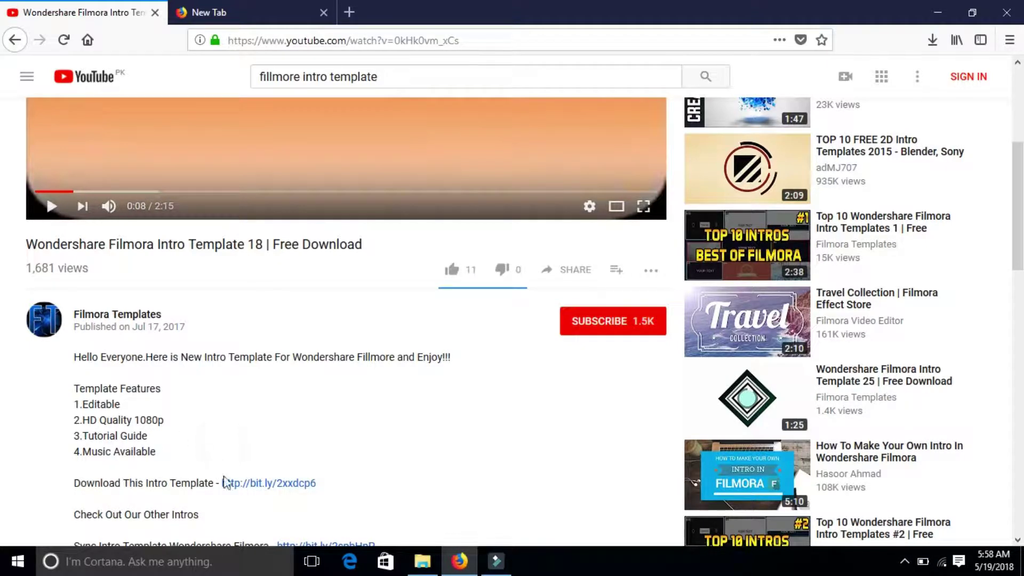
- Extract the Filmora Intro Template 45 folder from its RAR archive onto the desktop and check the extracted files
left_click(938, 13)
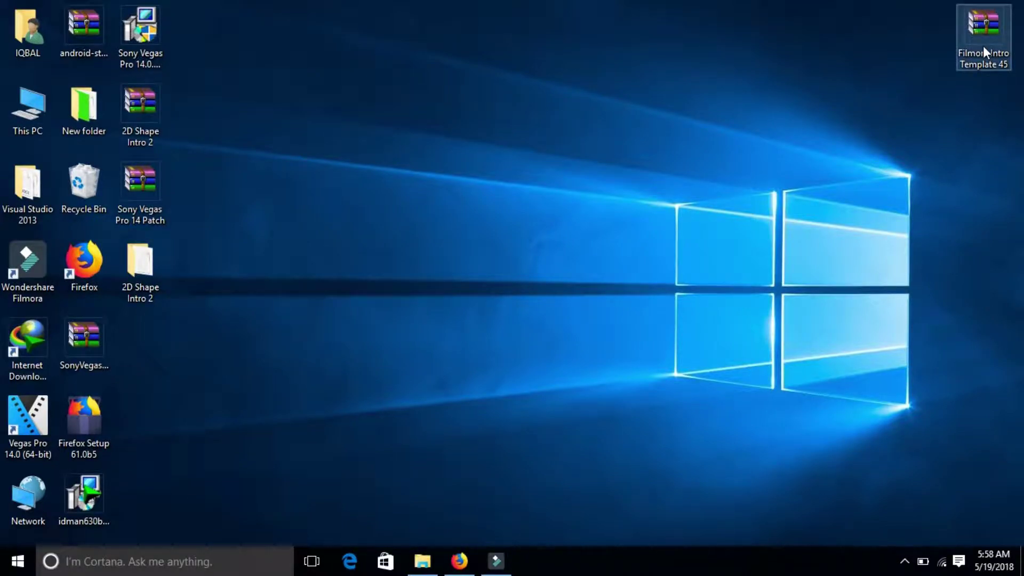
double_click(984, 48)
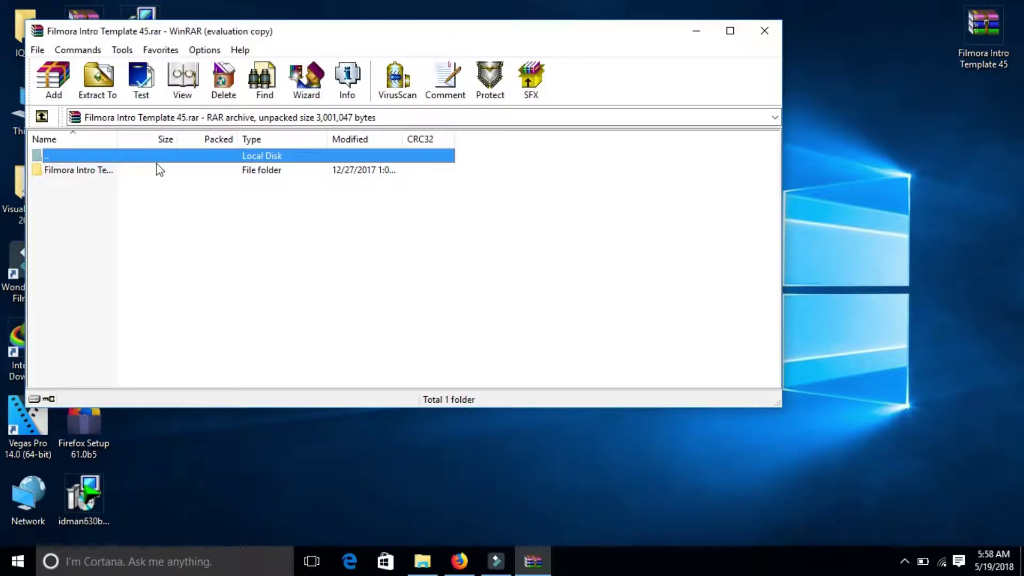
left_click_drag(159, 169, 847, 254)
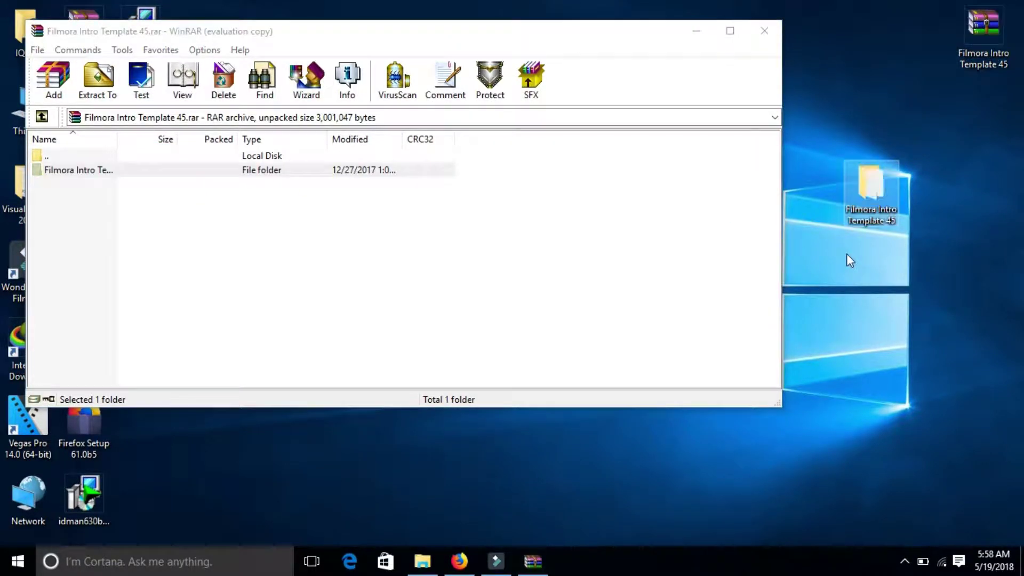
left_click(764, 31)
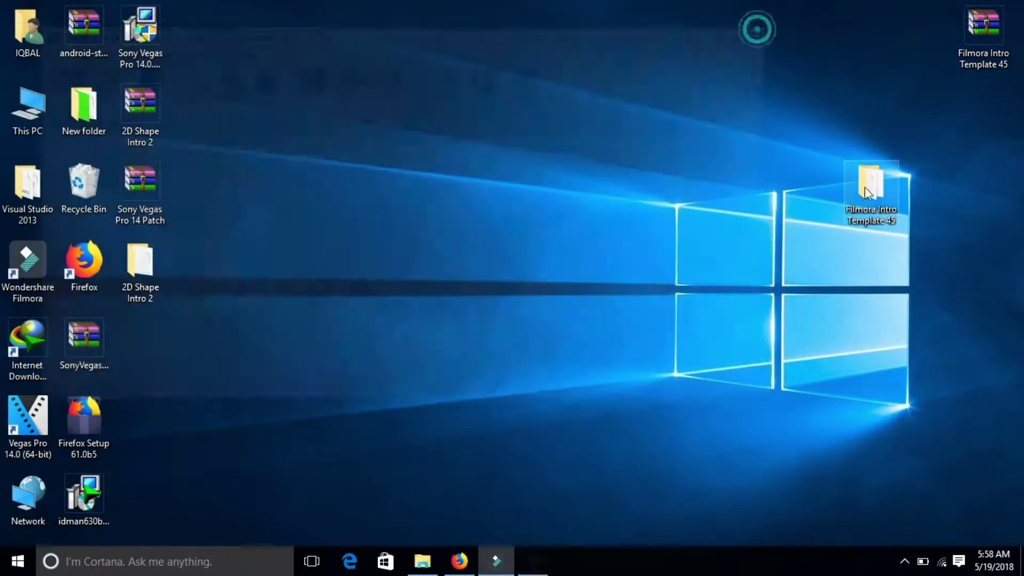
double_click(891, 176)
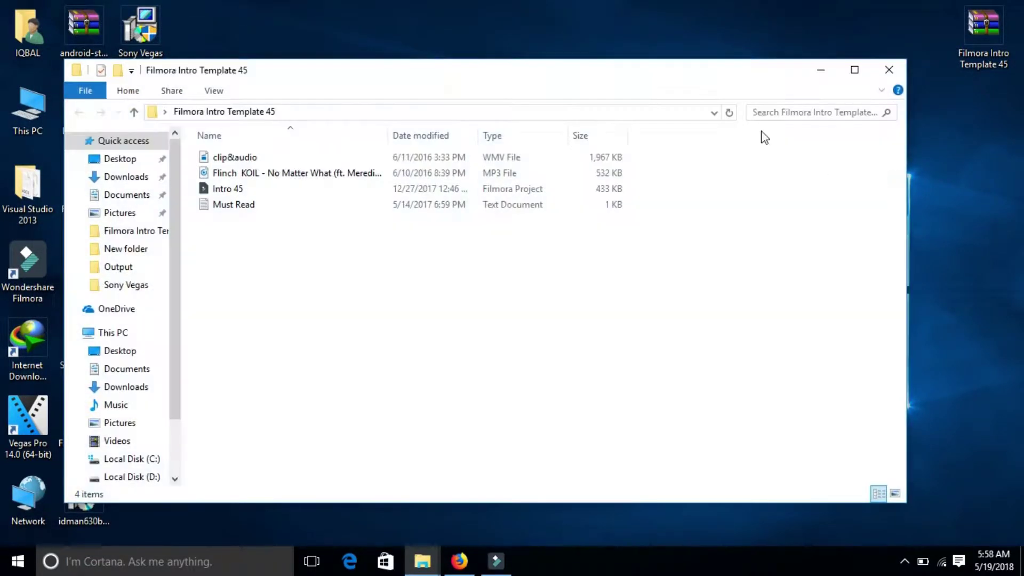
left_click(816, 75)
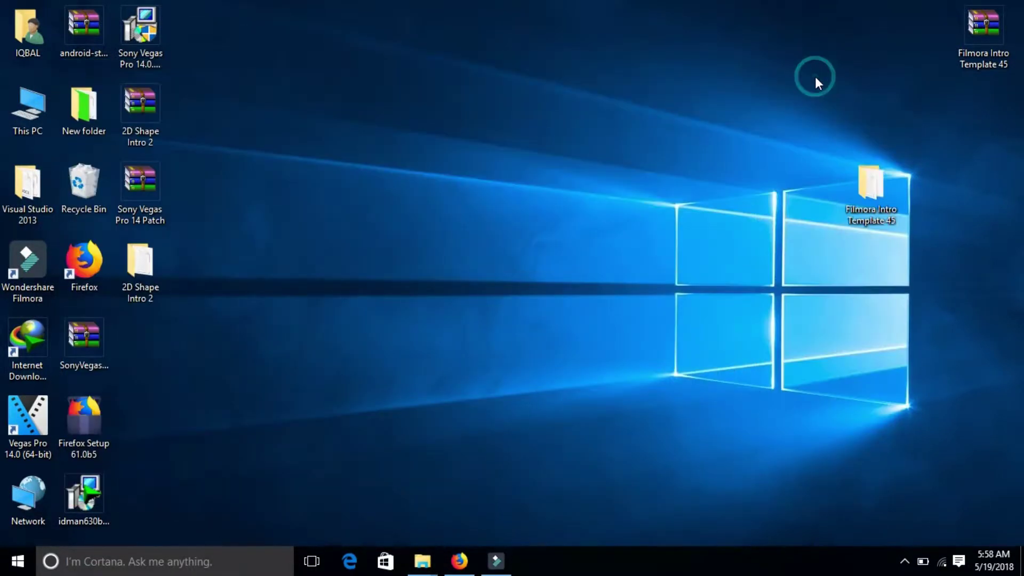
- Maximize the Filmora window and open the Intro 45 project from the desktop folder Filmora Intro Template 45
left_click(502, 561)
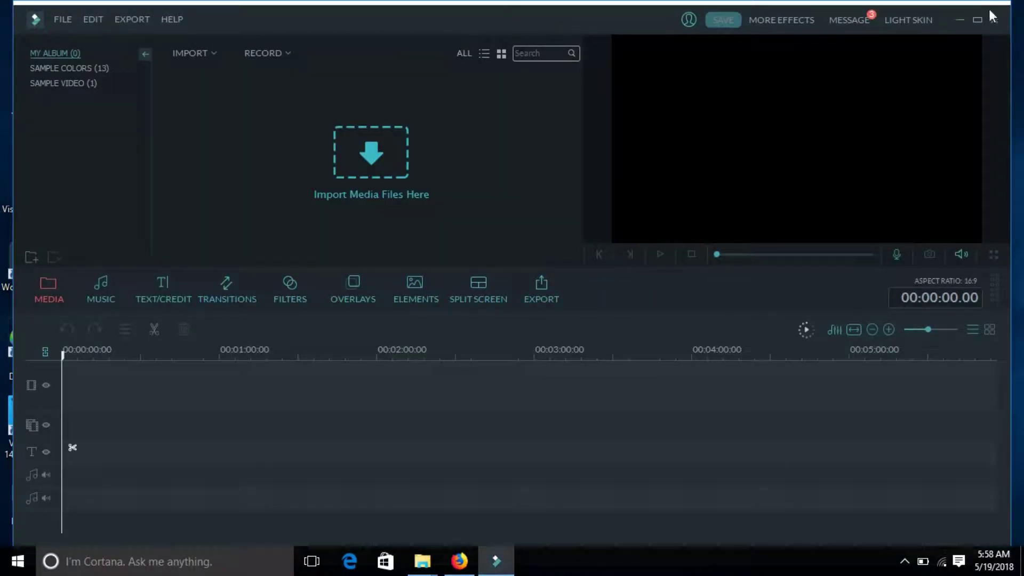
left_click(977, 20)
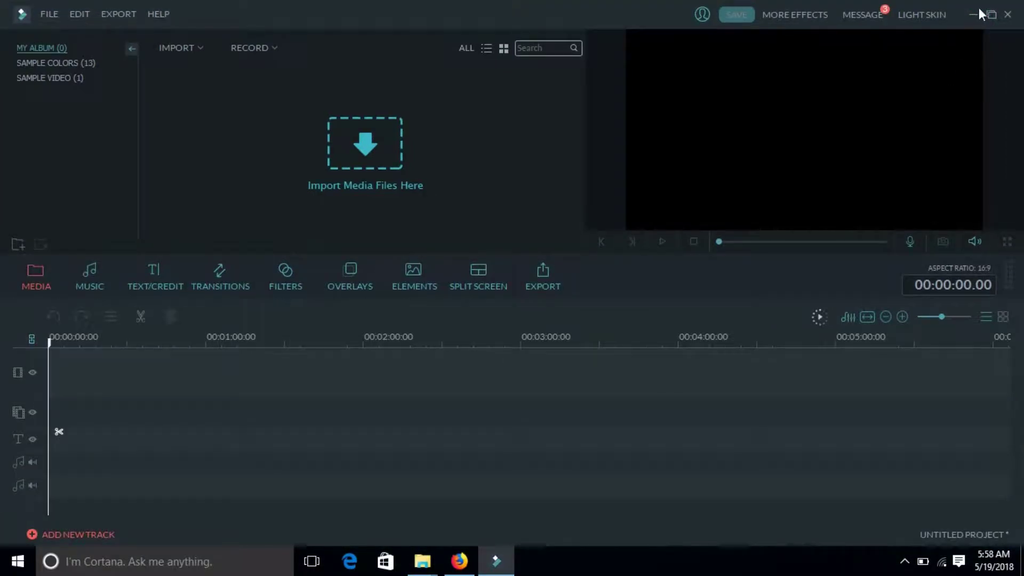
left_click(973, 12)
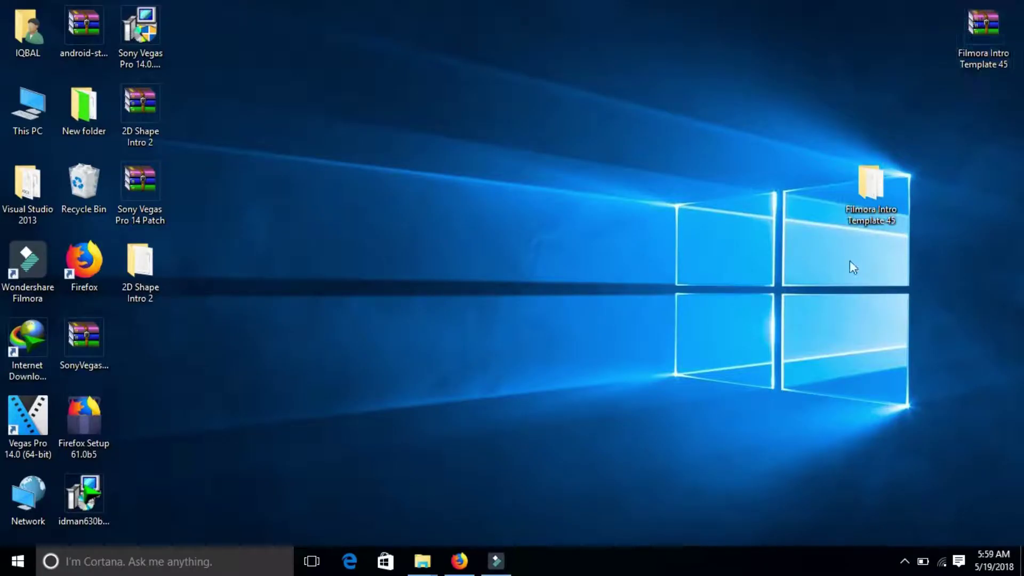
double_click(875, 213)
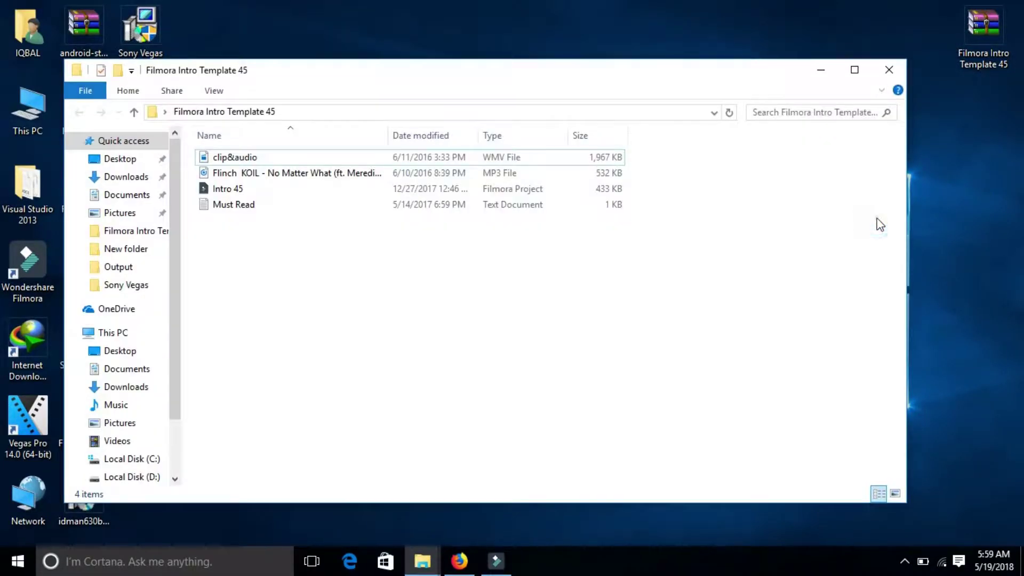
double_click(454, 189)
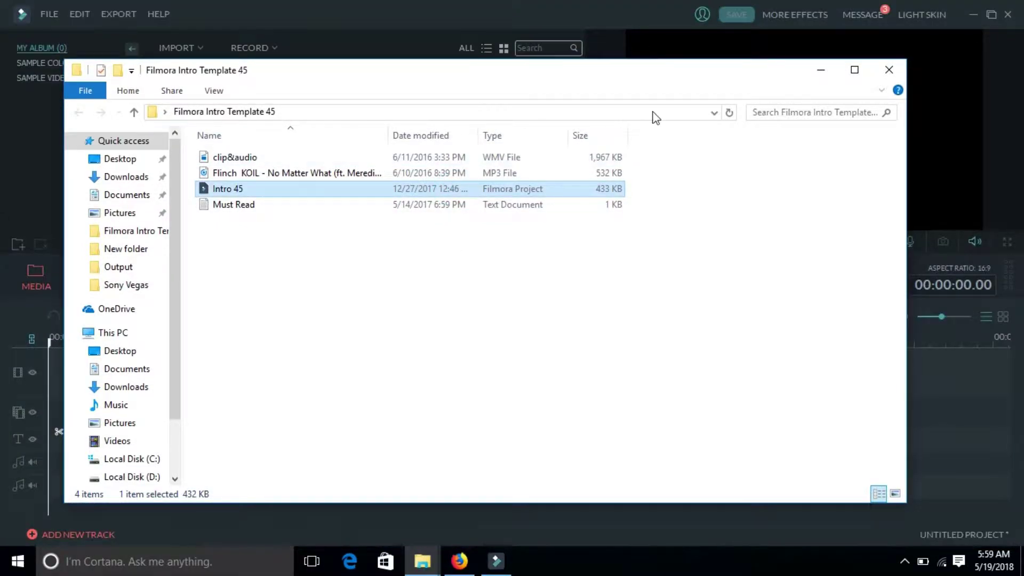
left_click(818, 73)
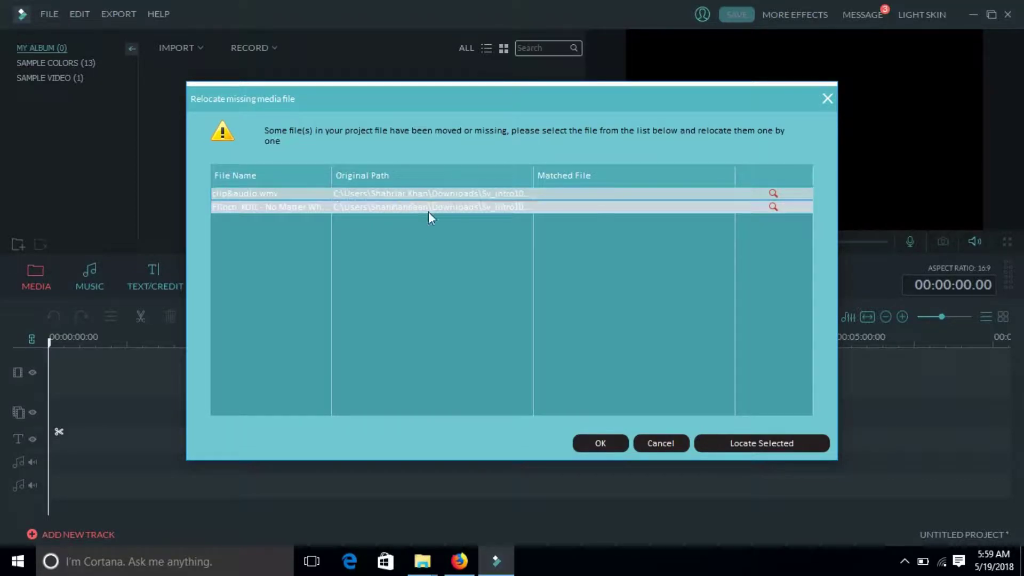
- Relocate the project's missing media using the clip&audio file in the desktop folder Filmora Intro Template 45
left_click(767, 448)
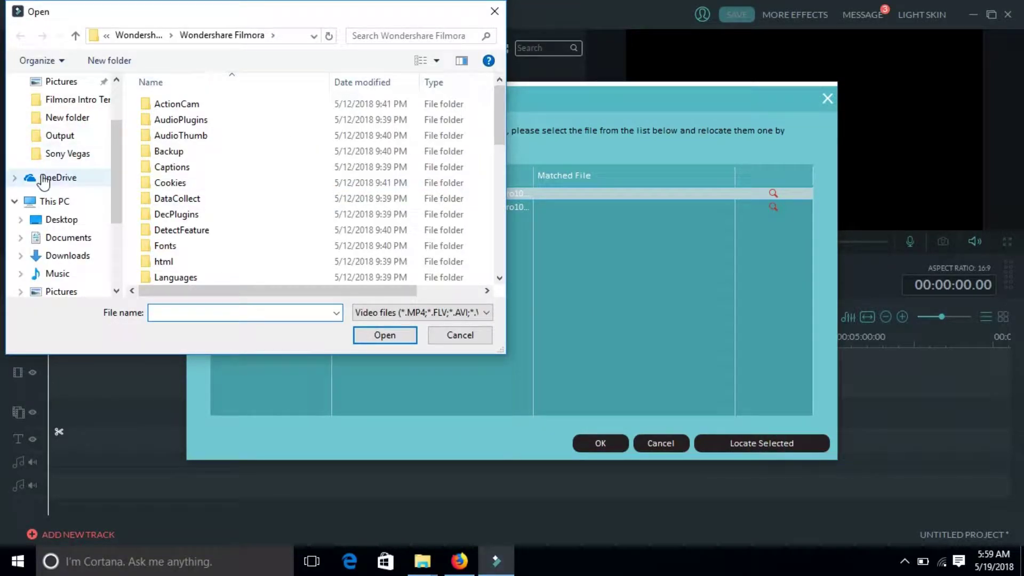
left_click(46, 225)
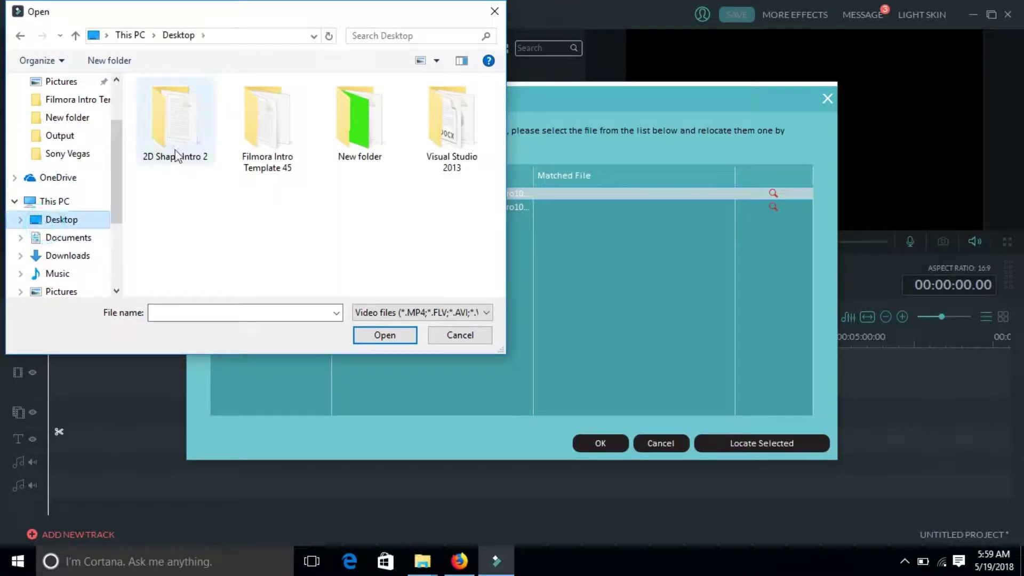
double_click(298, 128)
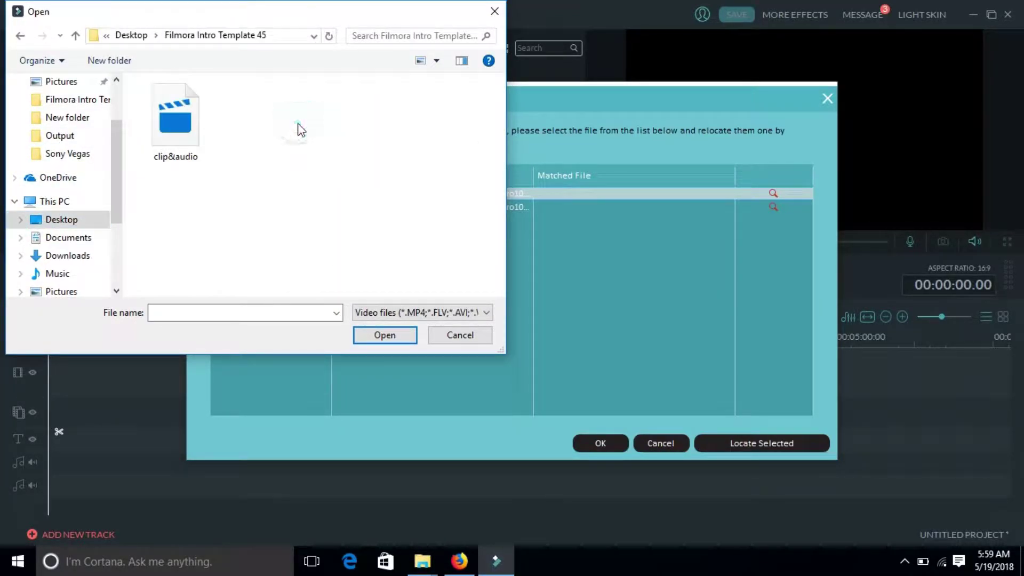
double_click(174, 130)
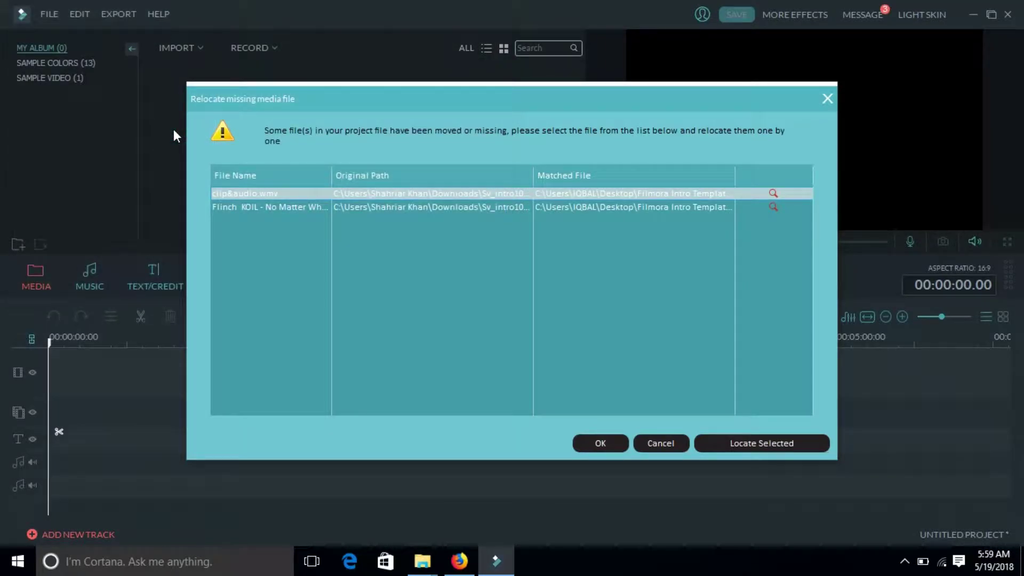
left_click(608, 449)
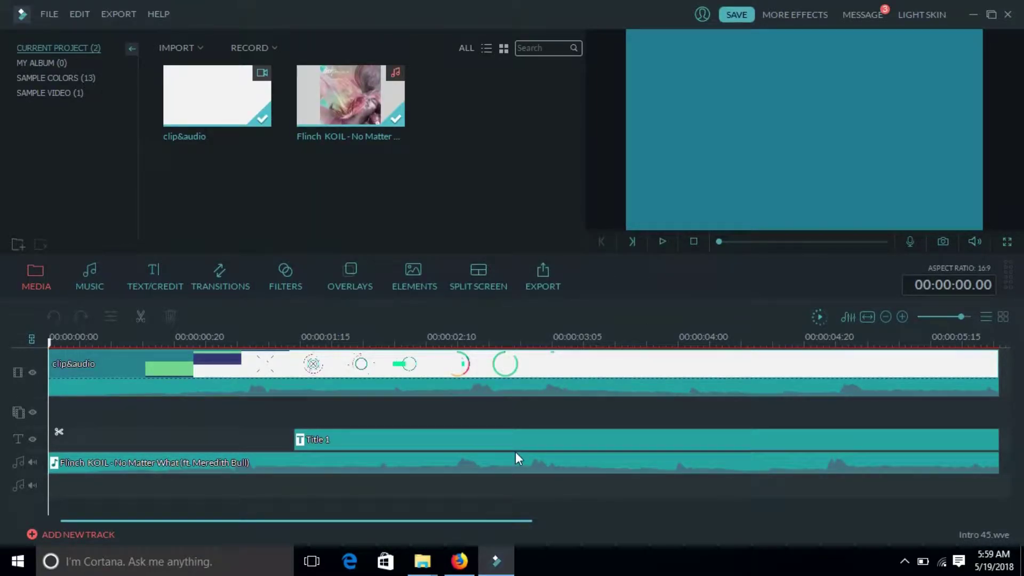
- Play the intro in the preview and return the playhead to the beginning of the timeline
left_click(660, 241)
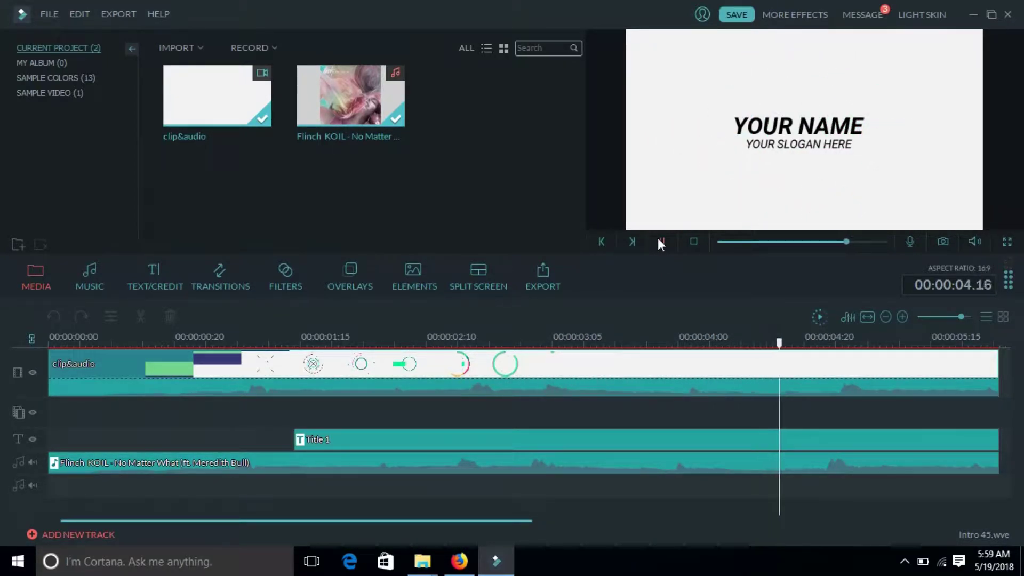
left_click(659, 240)
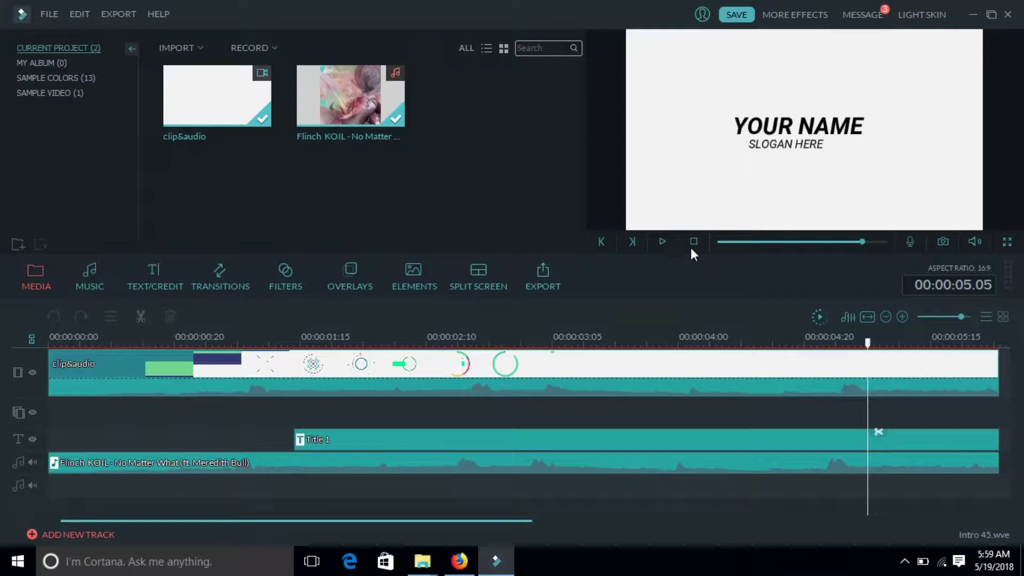
left_click(724, 240)
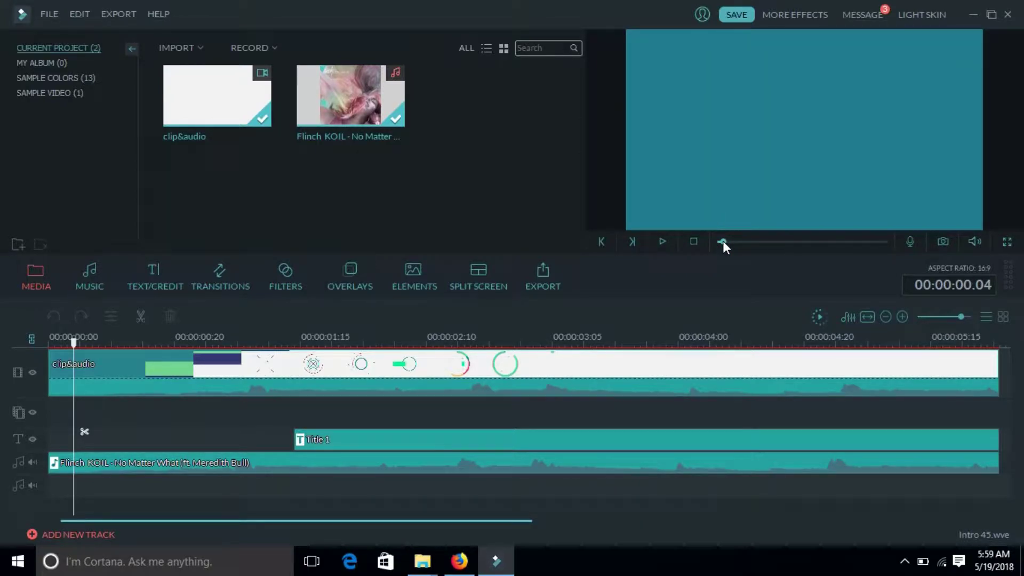
left_click_drag(723, 242, 690, 240)
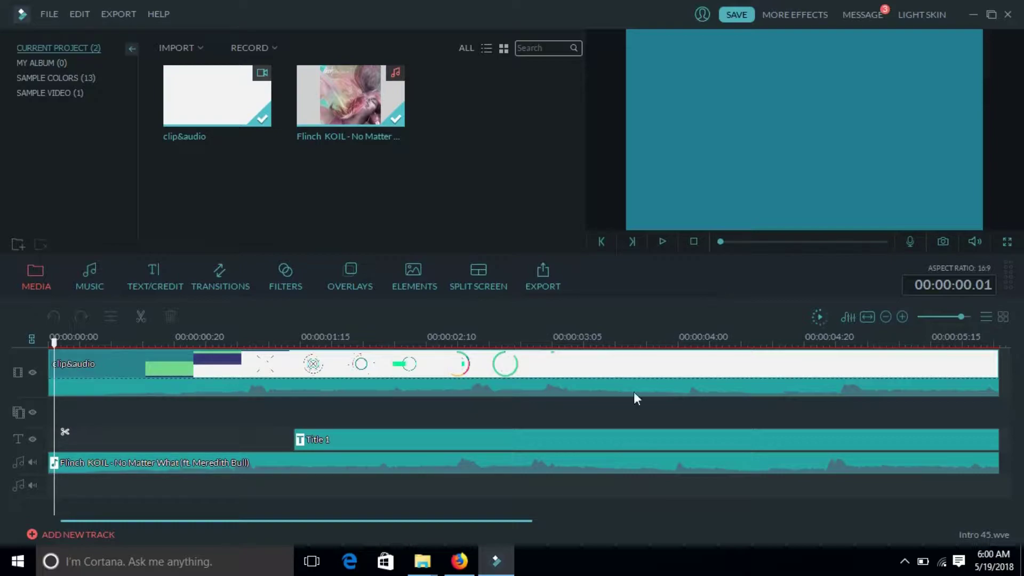
- Open the Title 1 clip's text for editing and replace the YOUR NAME placeholder with "MasterMind TV"
left_click(510, 444)
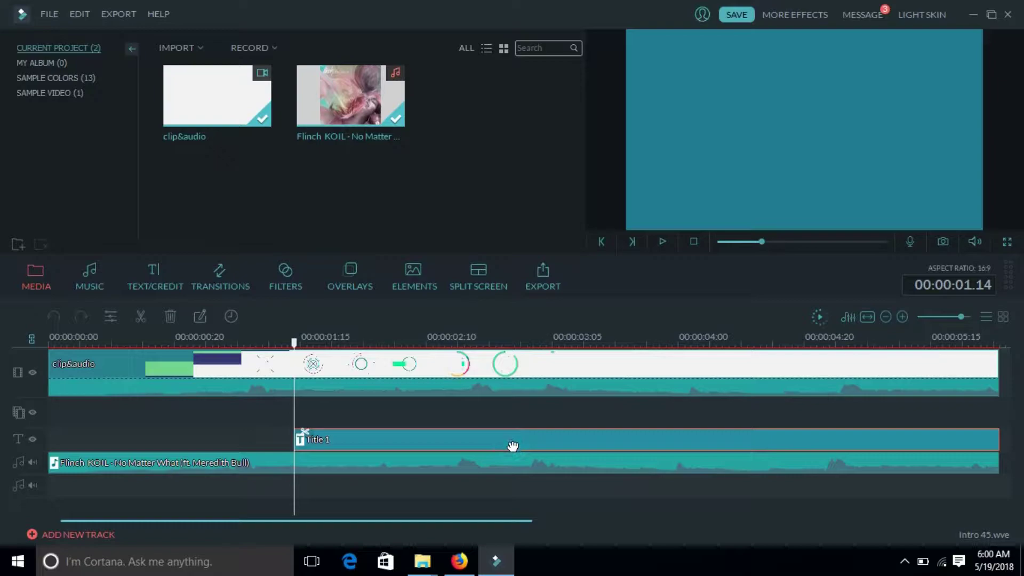
double_click(512, 446)
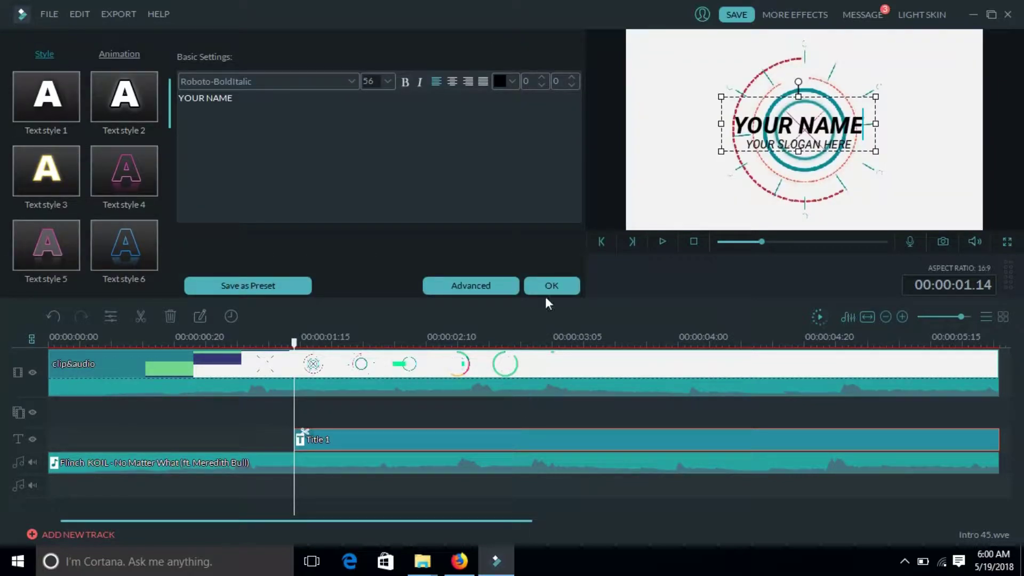
left_click(467, 161)
key("BackSpace")
key("BackSpace")
key("BackSpace")
key("BackSpace")
key("BackSpace")
key("BackSpace")
key("BackSpace")
key("BackSpace")
key("BackSpace")
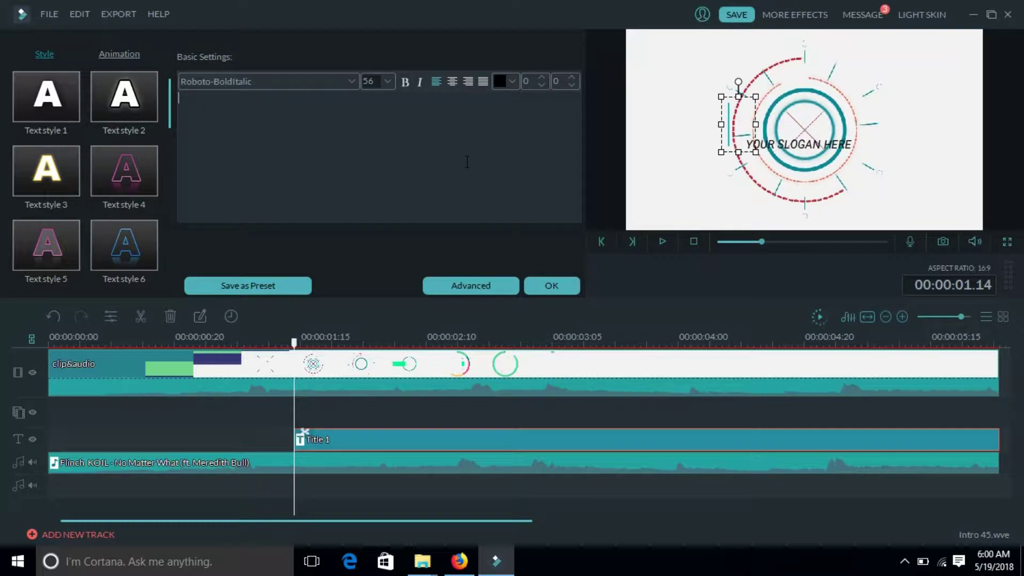
type("MA")
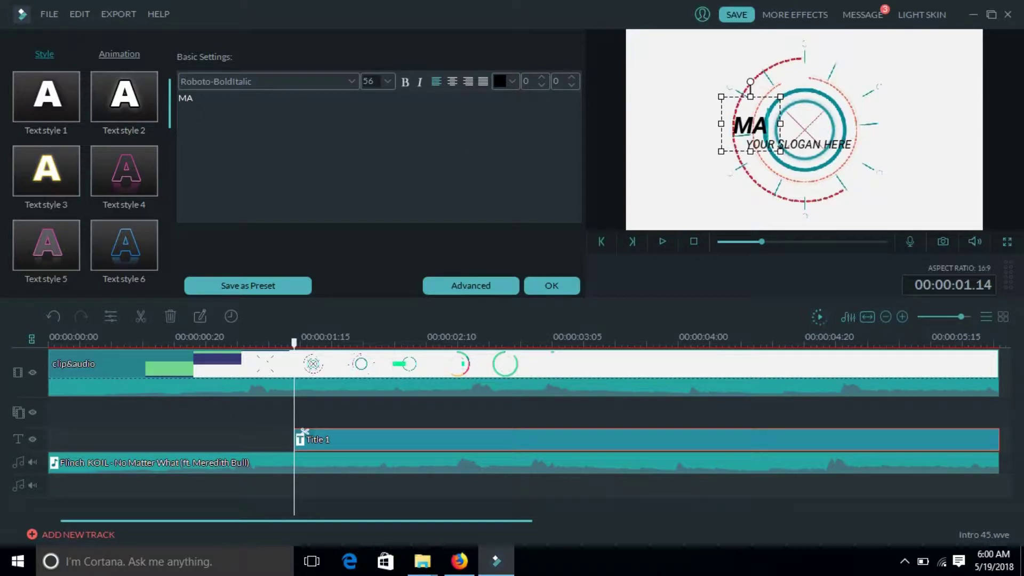
key("BackSpace")
type("as")
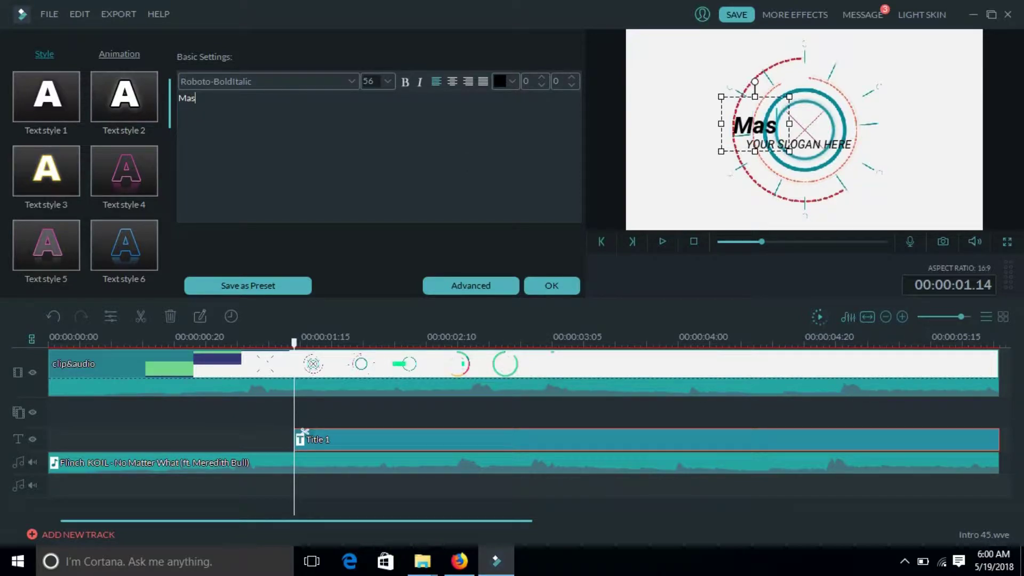
type("terMI")
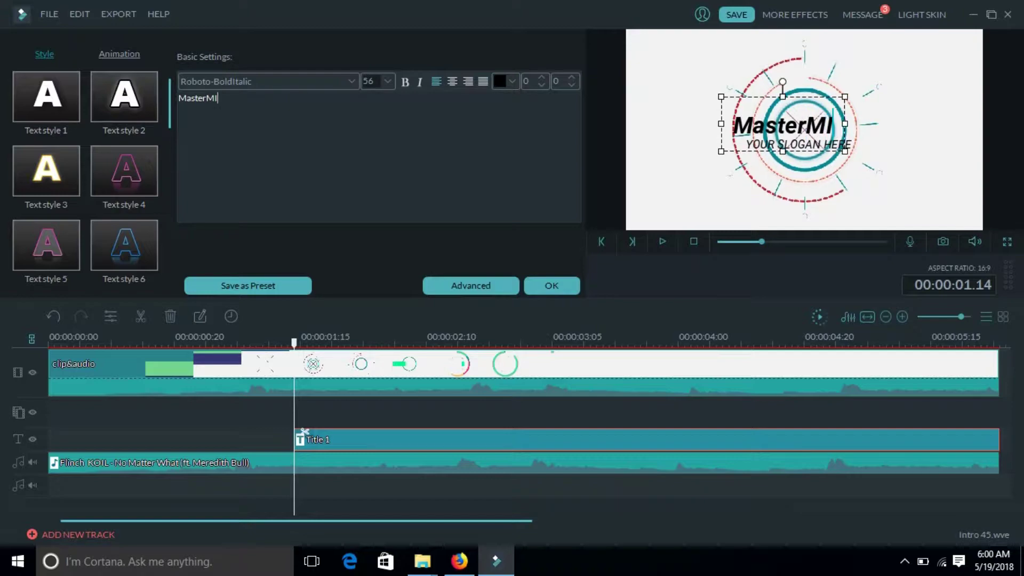
key("BackSpace")
type("in")
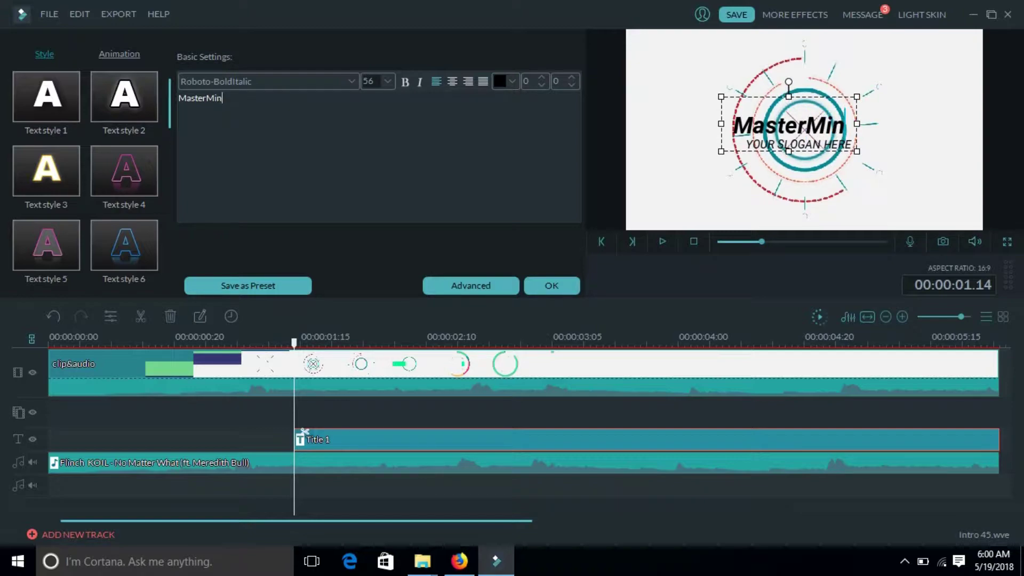
type("d T")
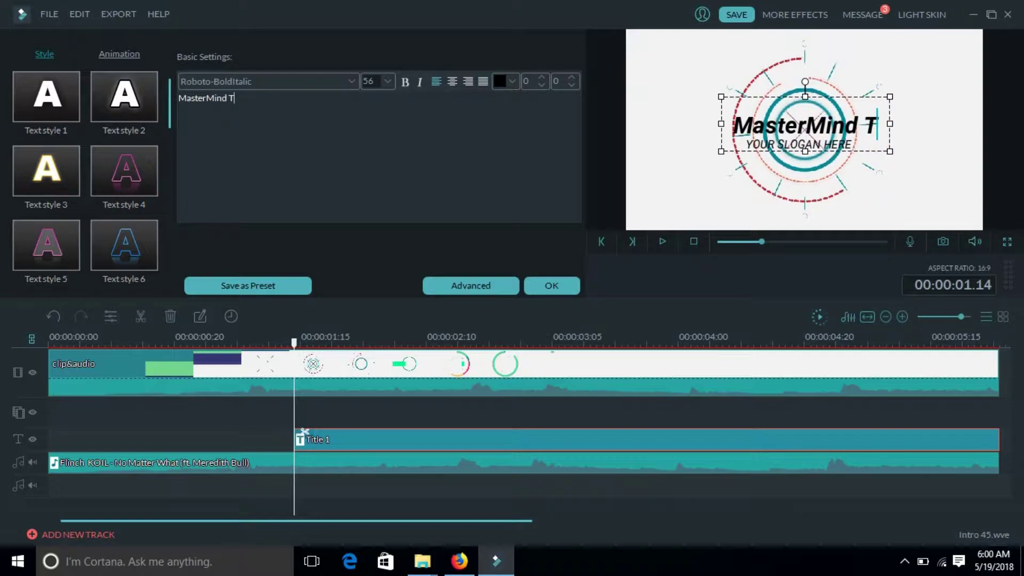
type("v")
key("BackSpace")
type("V")
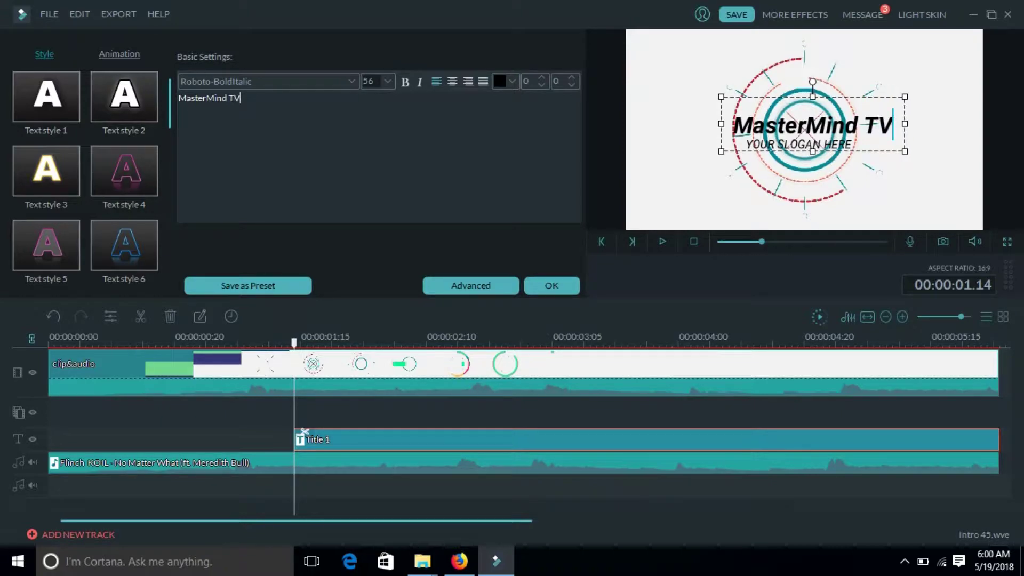
- Replace the YOUR SLOGAN HERE placeholder in Title 1 with "TECH / UNBOXING VIEDO"
left_click(752, 149)
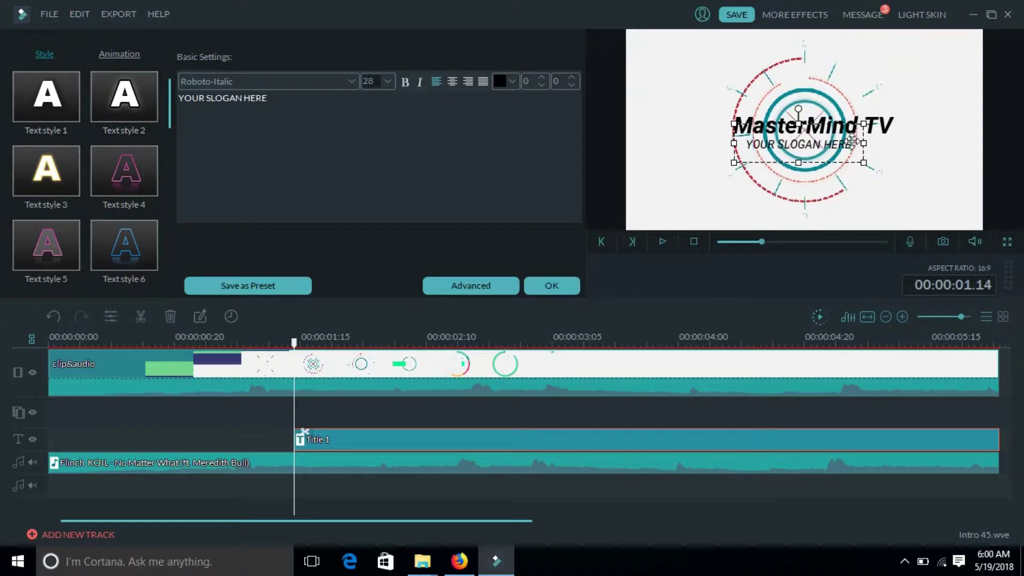
key("BackSpace")
key("BackSpace")
key("BackSpace")
key("BackSpace")
key("BackSpace")
key("BackSpace")
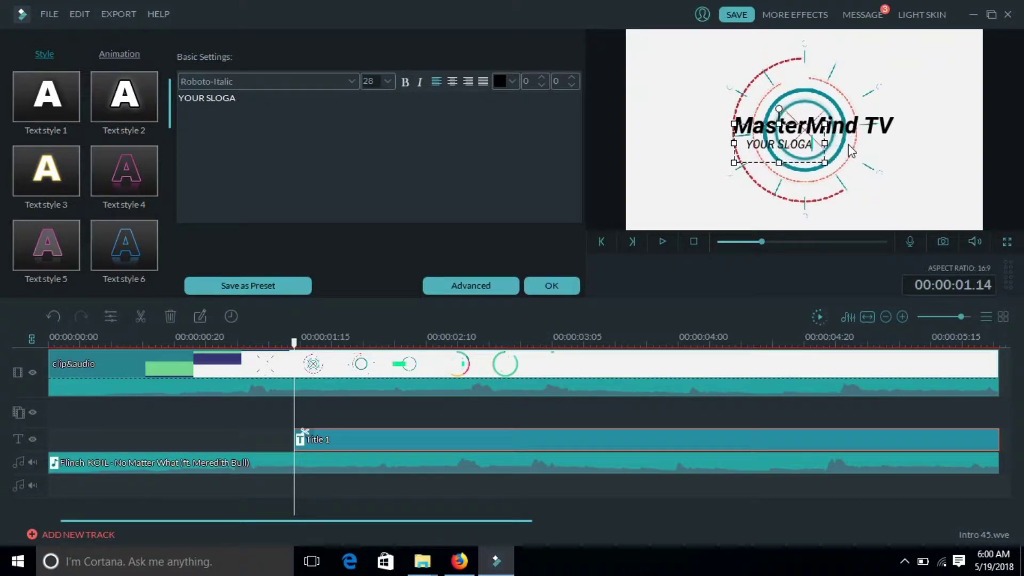
key("BackSpace")
key("BackSpace")
key("BackSpace")
key("BackSpace")
key("BackSpace")
key("BackSpace")
key("BackSpace")
key("BackSpace")
key("BackSpace")
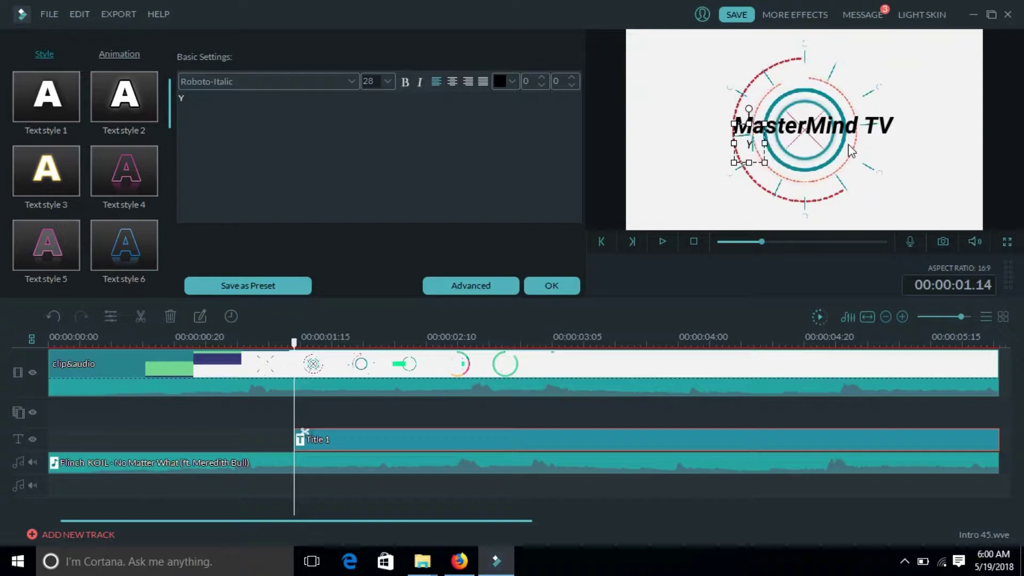
key("BackSpace")
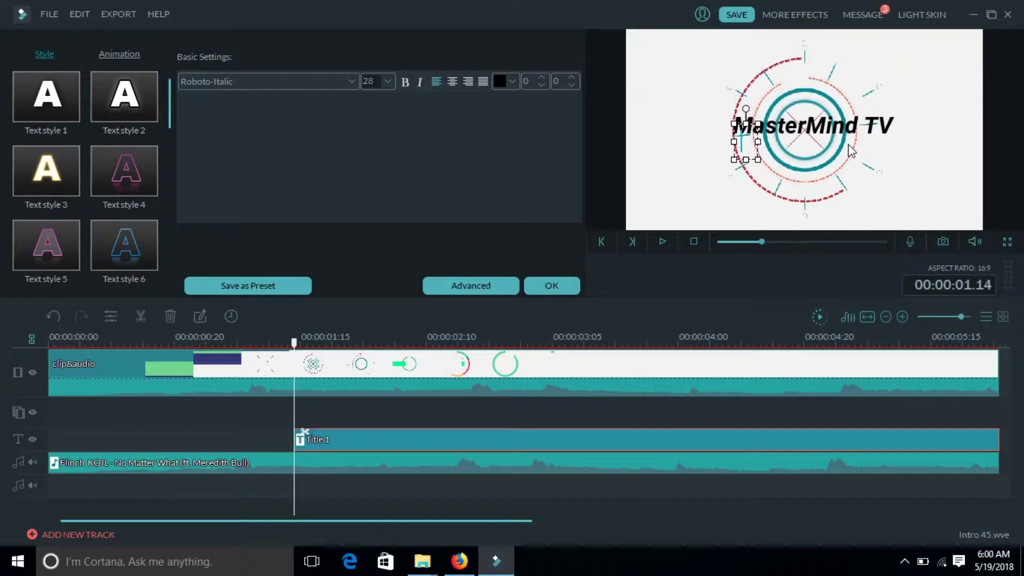
type("TECH")
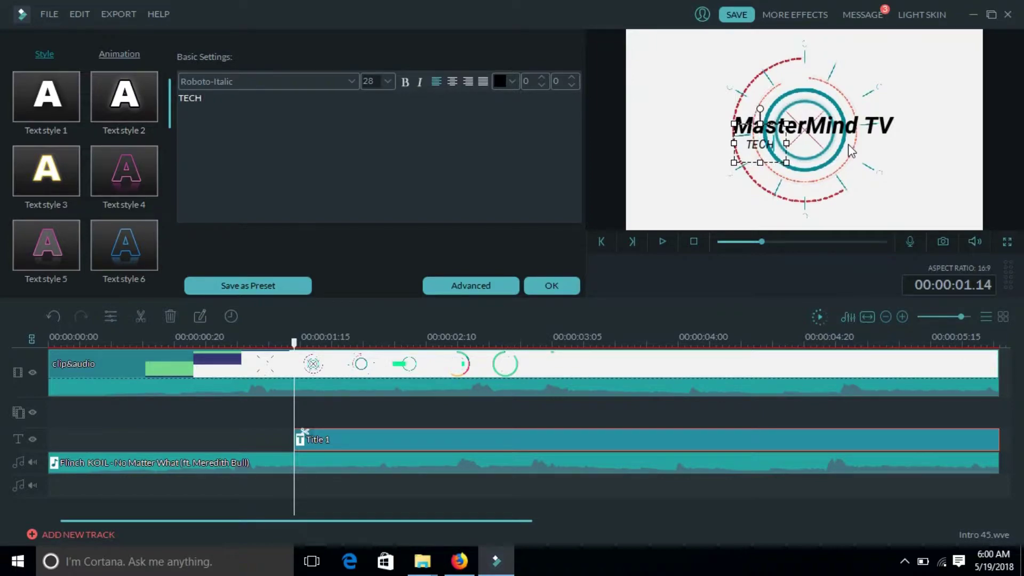
type(" /")
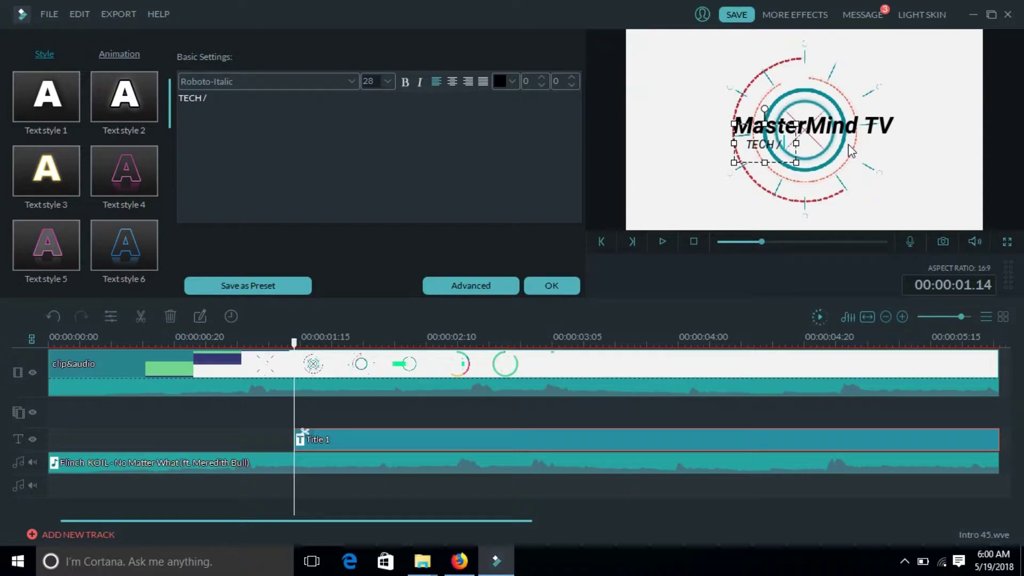
type(" UNBO")
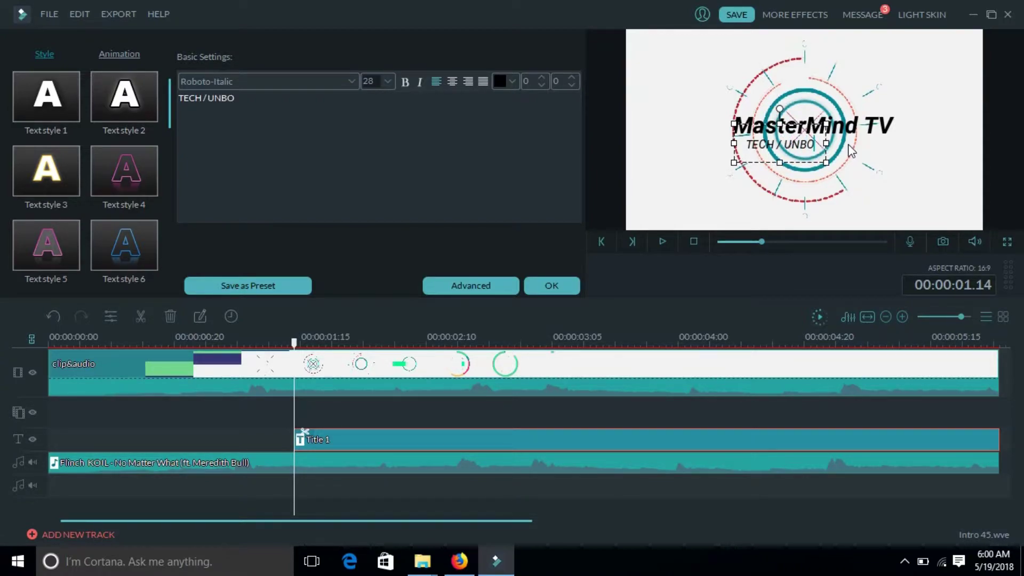
type("XING ")
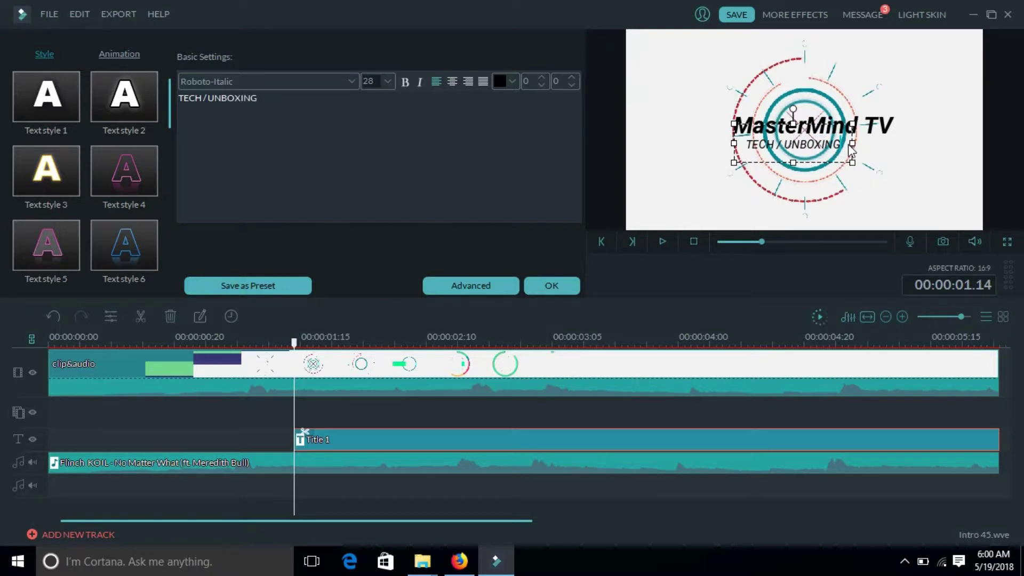
type("VI")
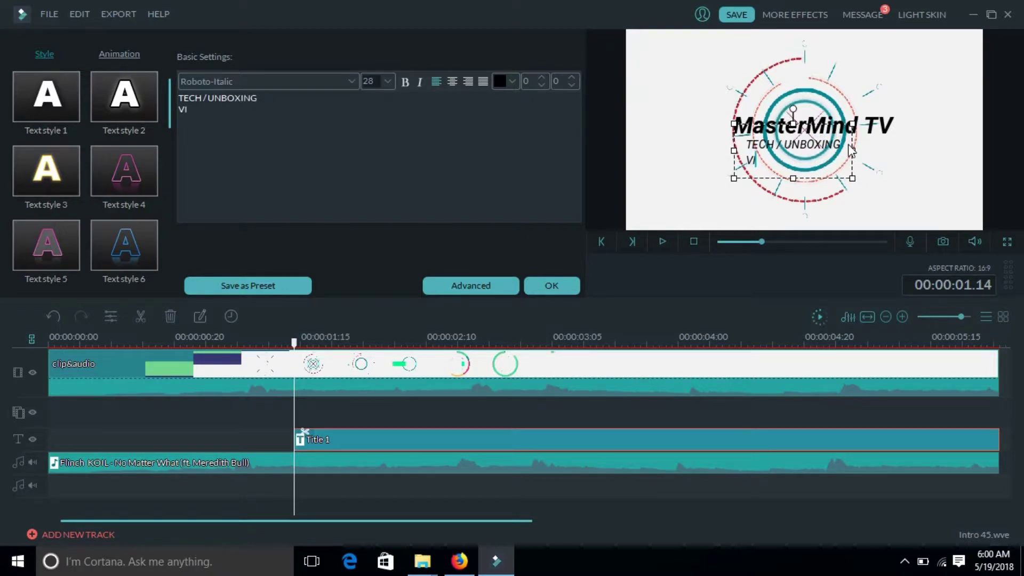
type("O")
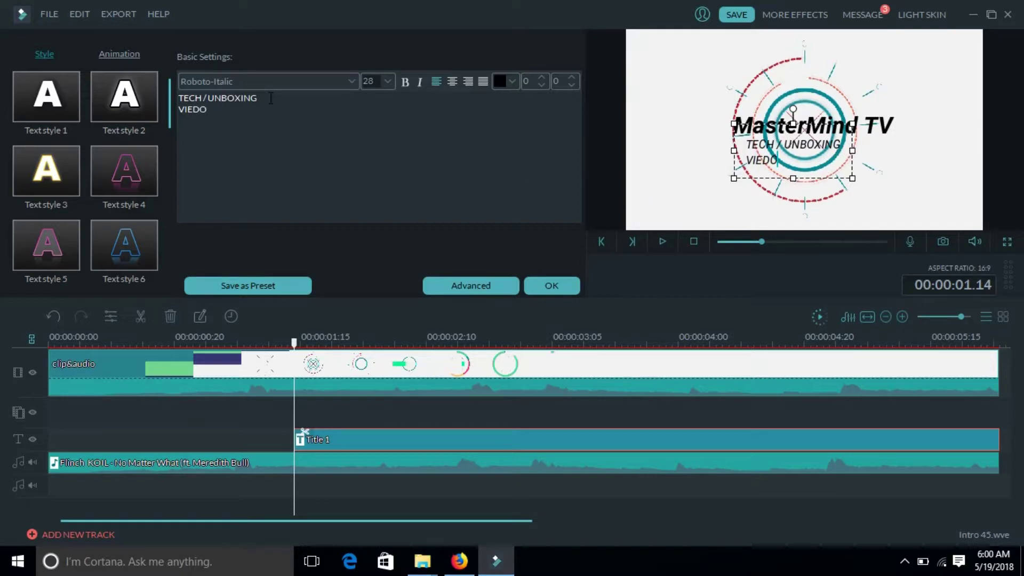
- Center-align the slogan text, shift it slightly right to center it on the circle graphic, and apply the title edits
left_click(448, 82)
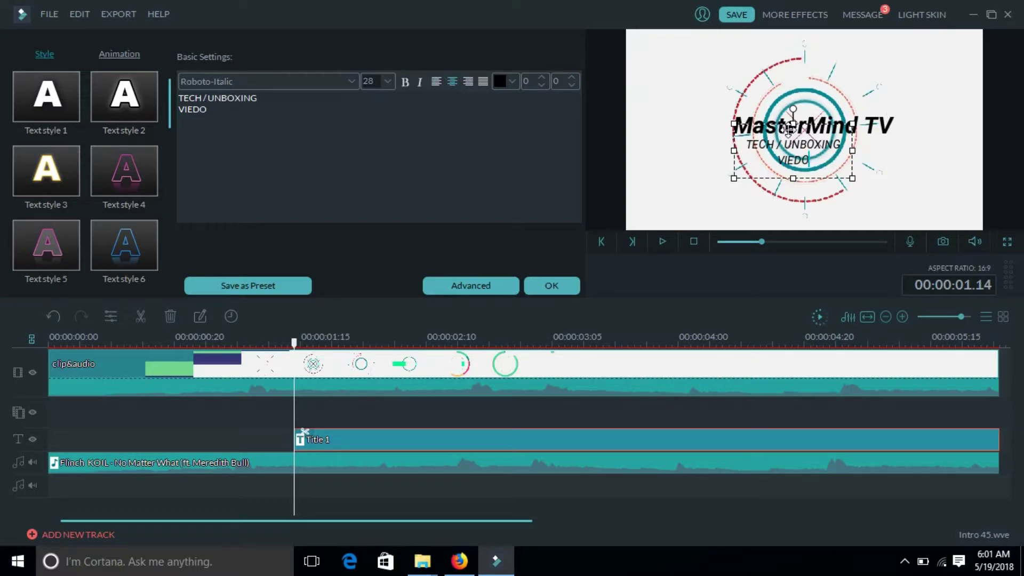
left_click_drag(804, 122, 816, 120)
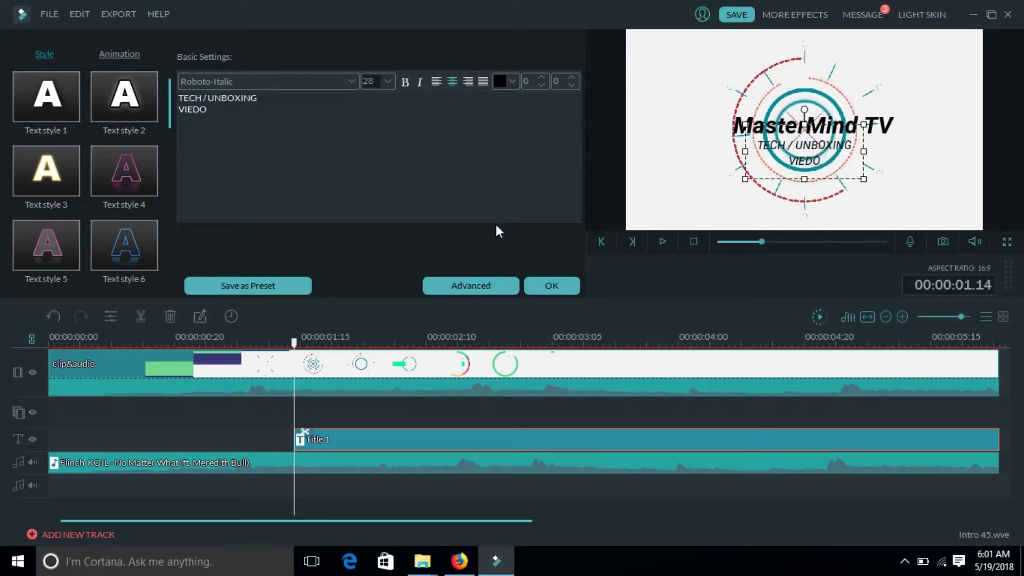
left_click(527, 284)
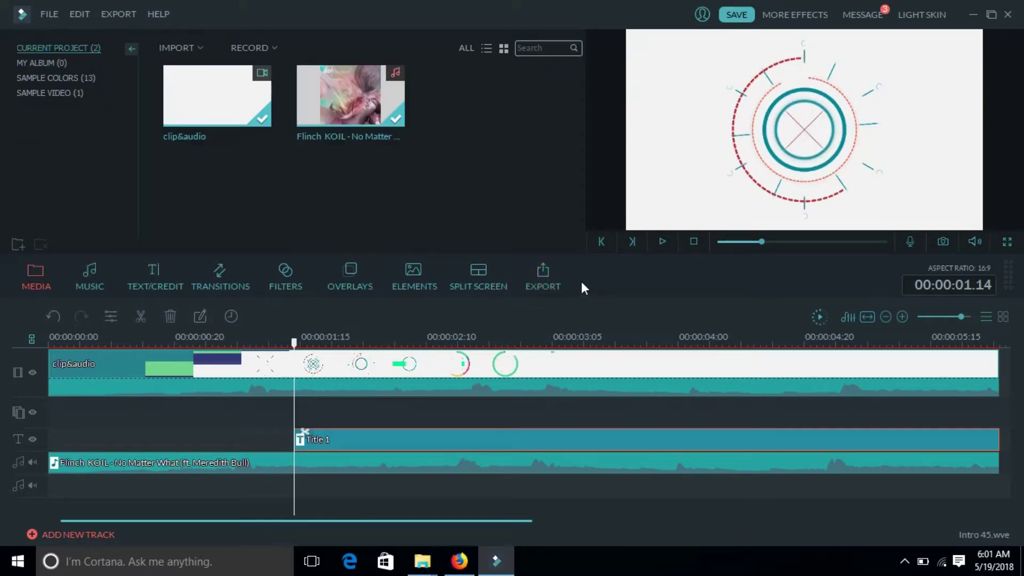
- Play the edited intro in the preview, then view the export window and close it without exporting
left_click(661, 242)
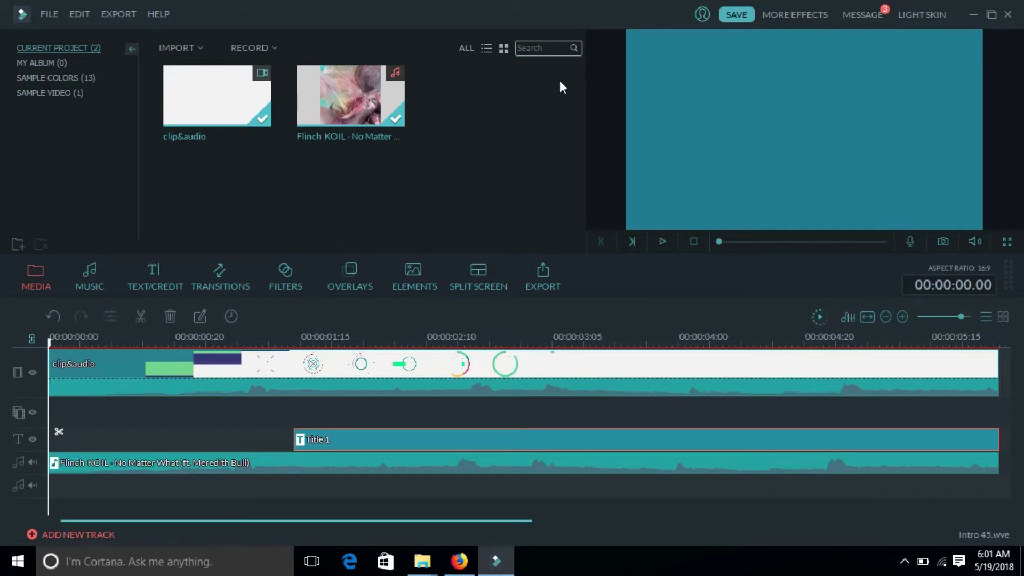
left_click(546, 267)
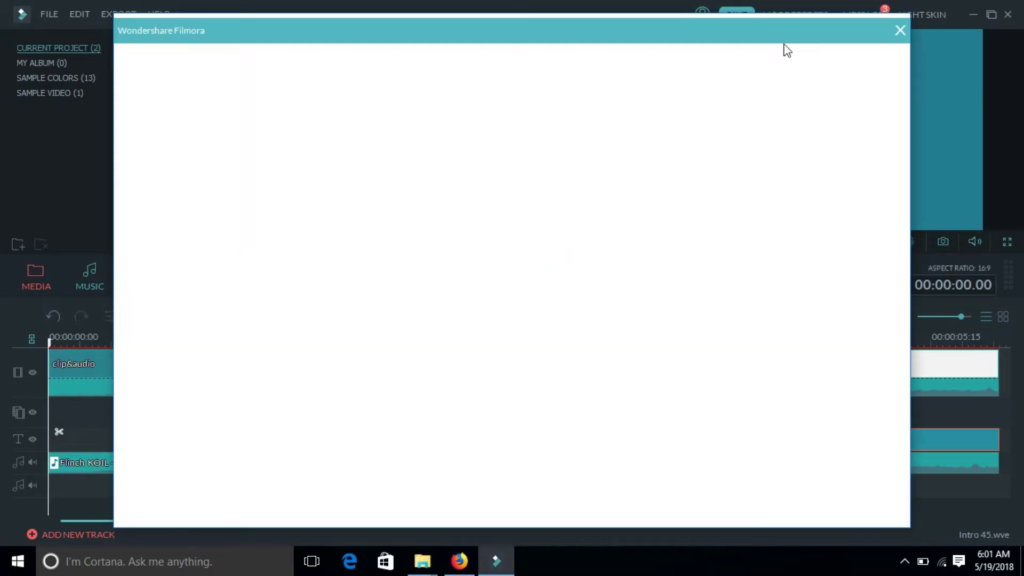
left_click(901, 30)
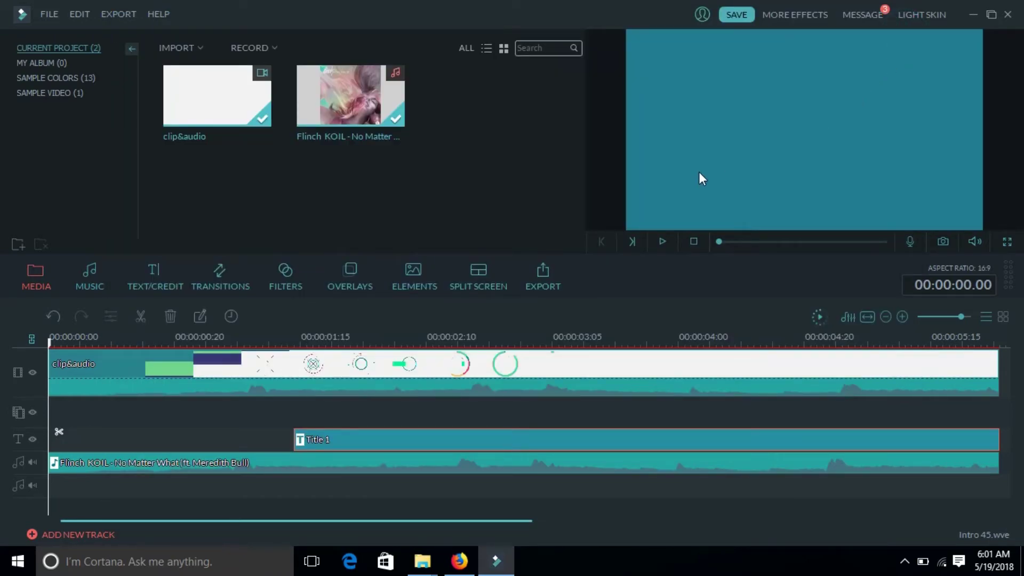